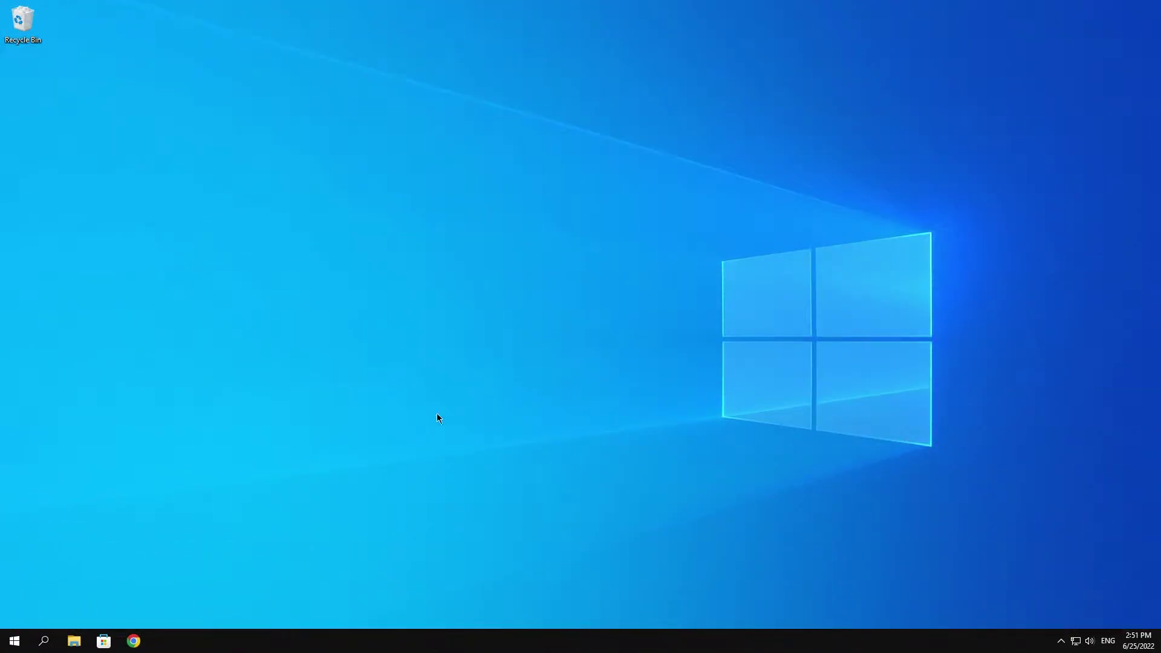
Open Device Manager via a 'dei' search and expand Audio inputs and outputs.
left_click(53, 636)
type("dei")
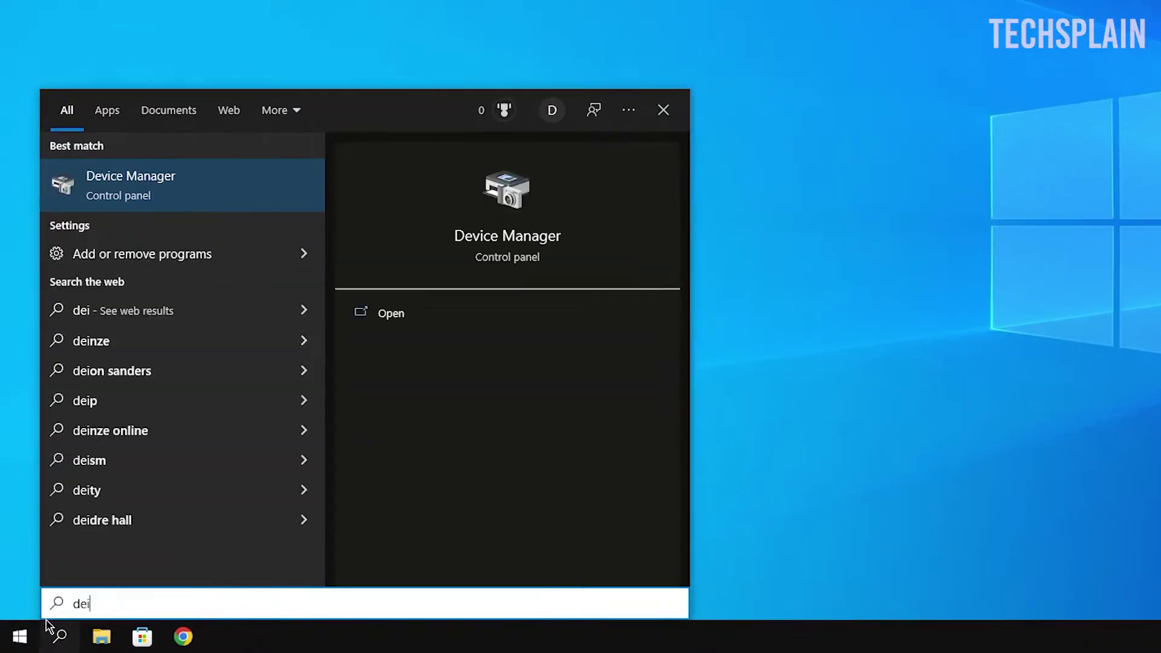
key("Return")
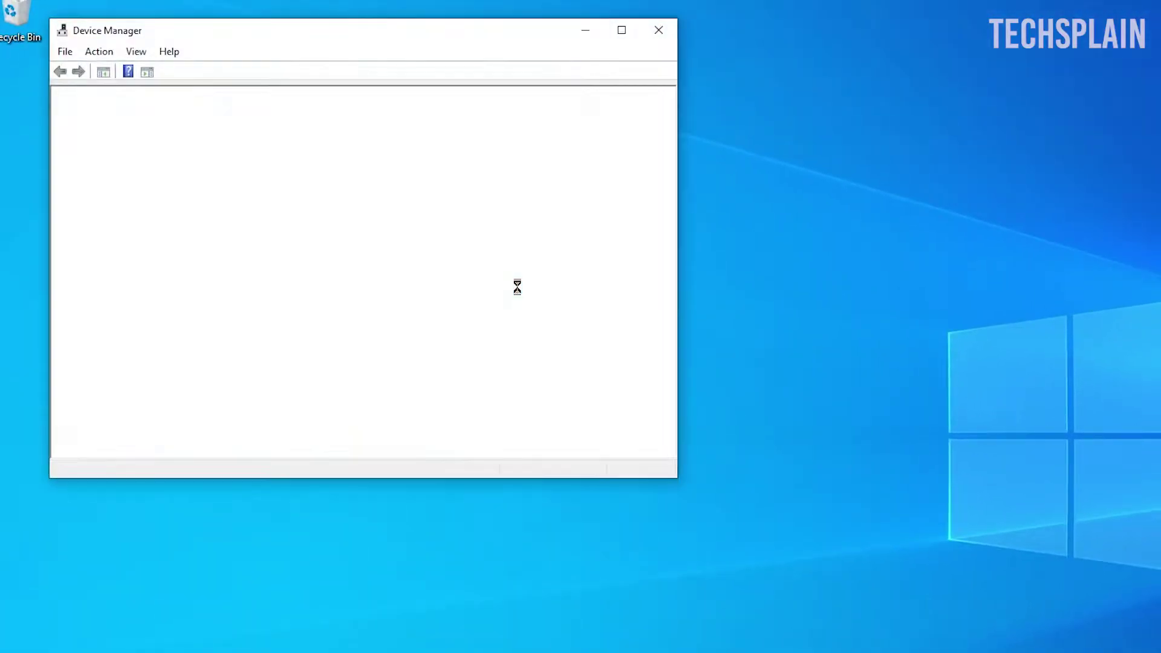
left_click_drag(161, 30, 282, 89)
left_click(194, 327)
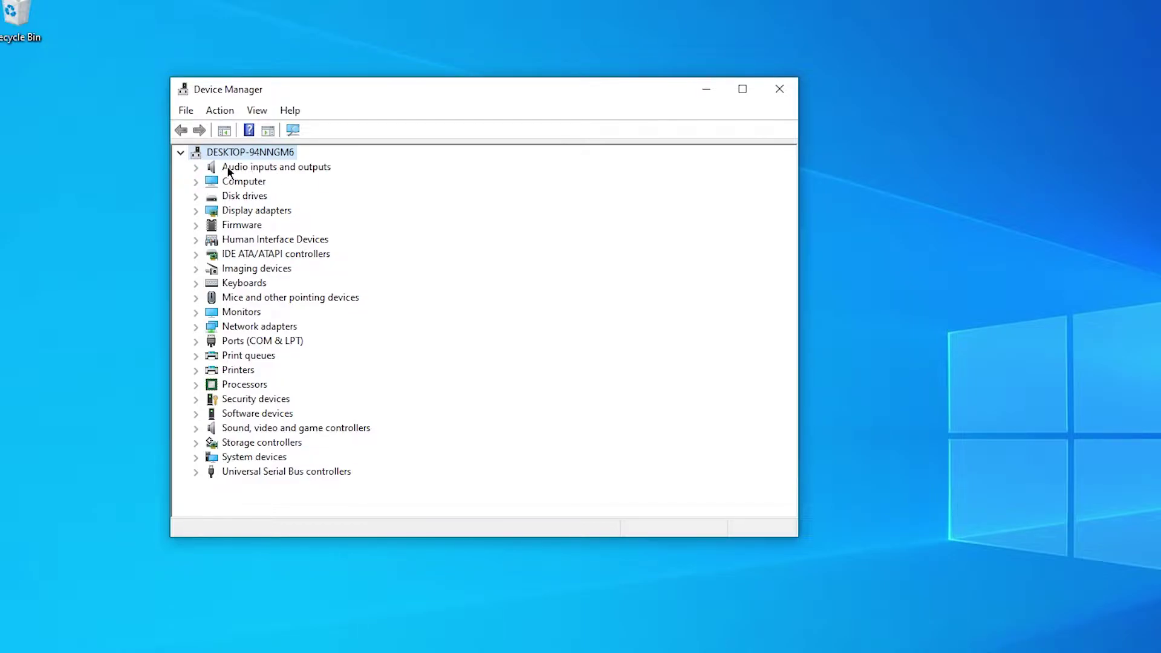
left_click(196, 167)
left_click(195, 166)
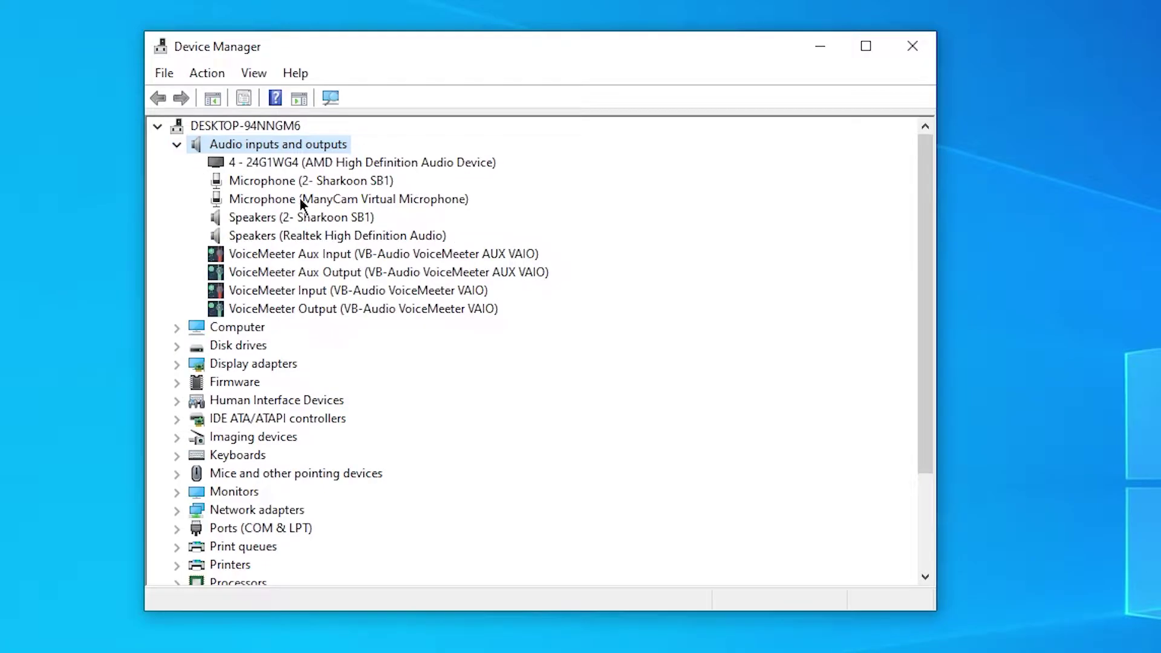
Search automatically for a newer Microphone (2- Sharkoon SB1) driver, confirming the best is installed.
right_click(268, 183)
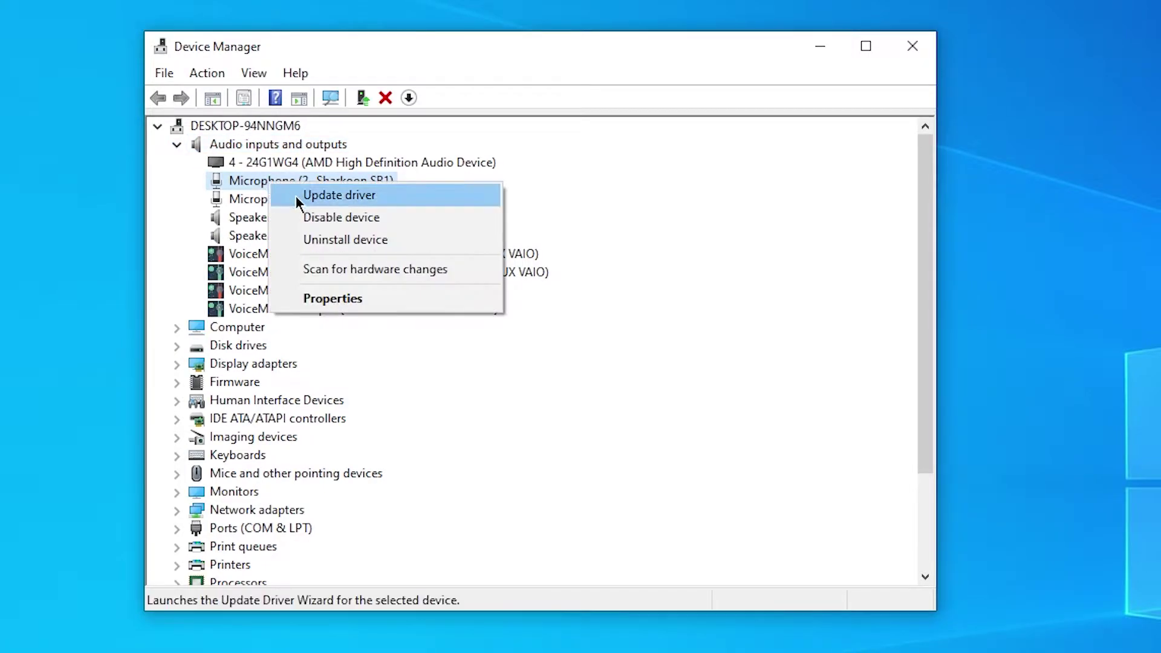
left_click(357, 200)
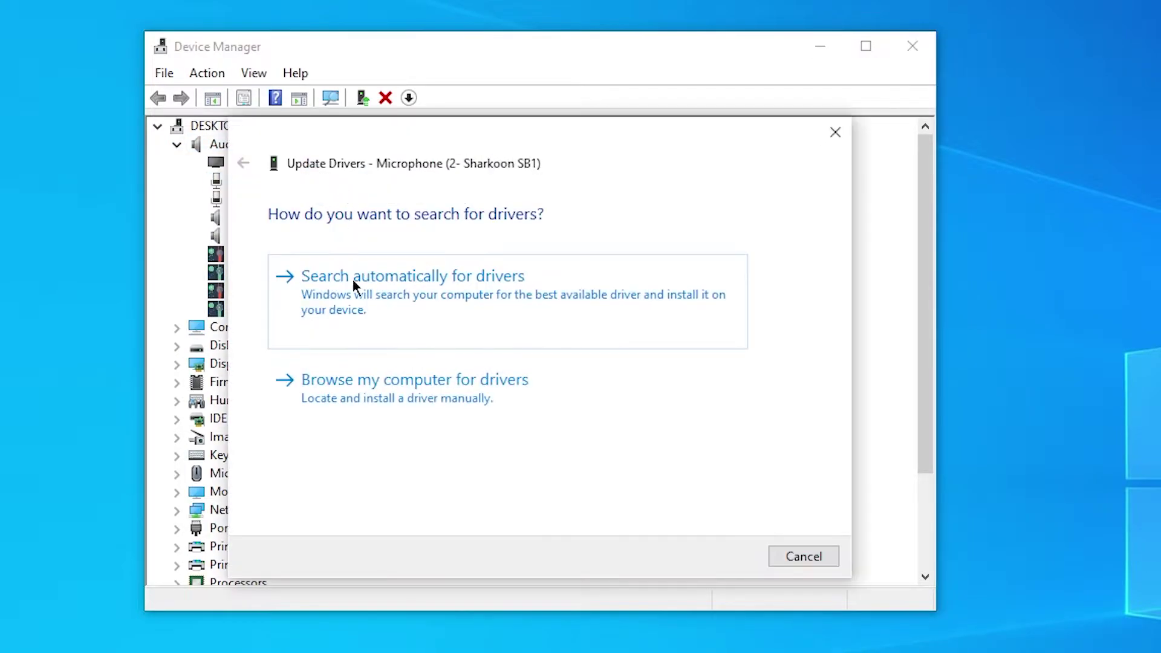
left_click(458, 299)
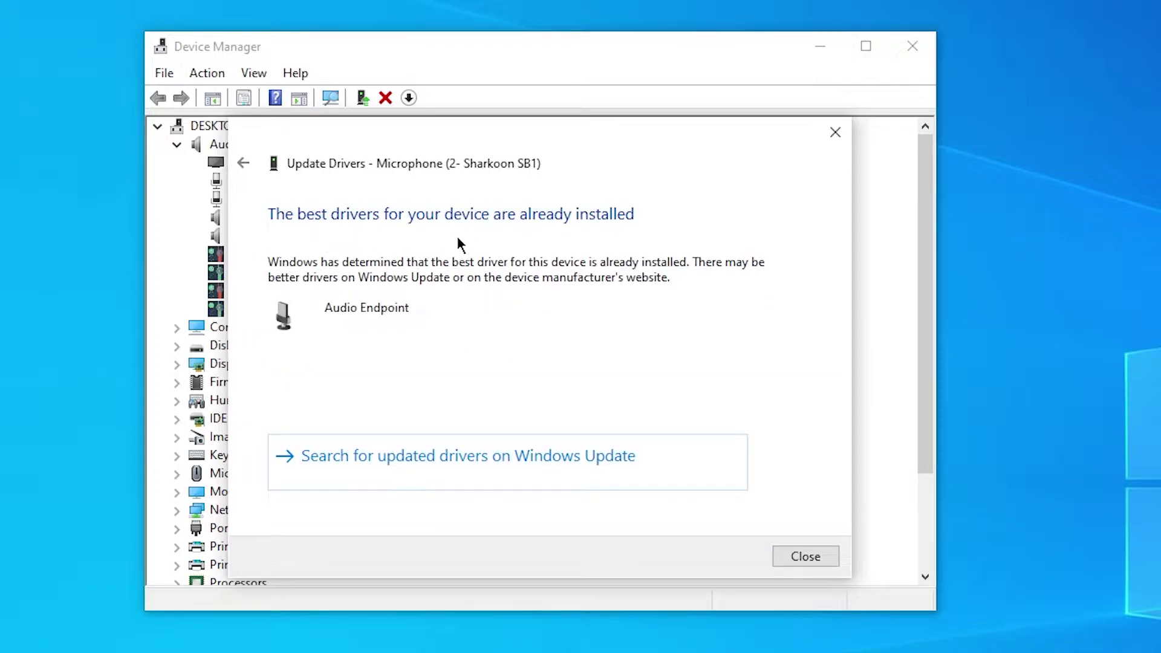
left_click_drag(429, 144, 812, 146)
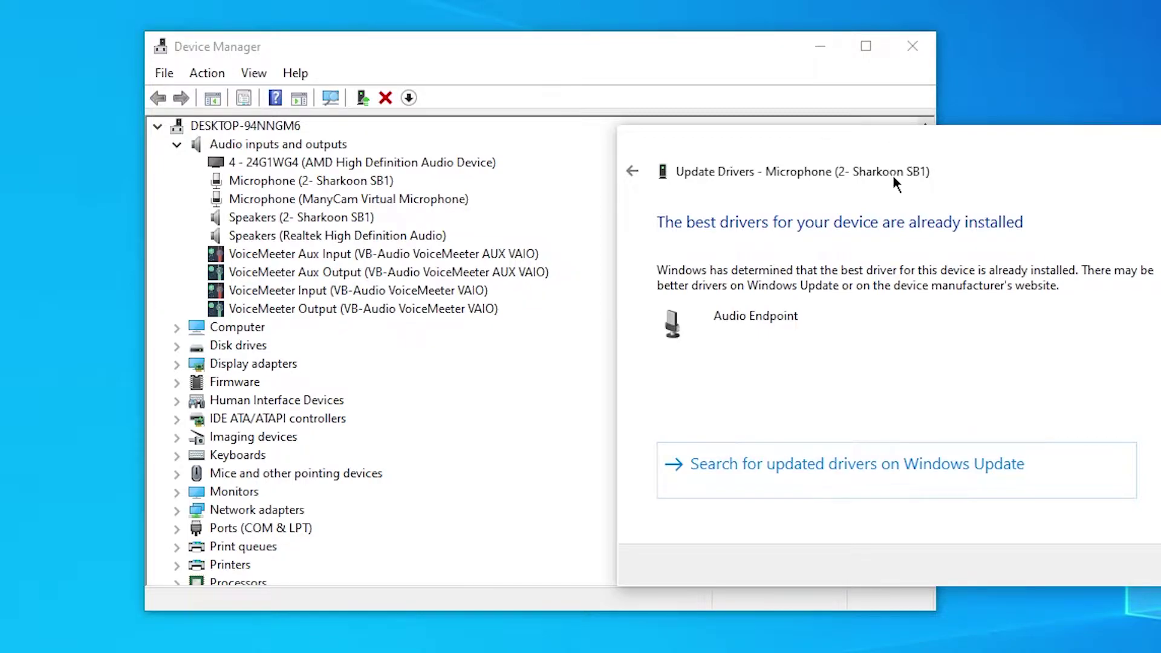
left_click_drag(865, 148, 476, 116)
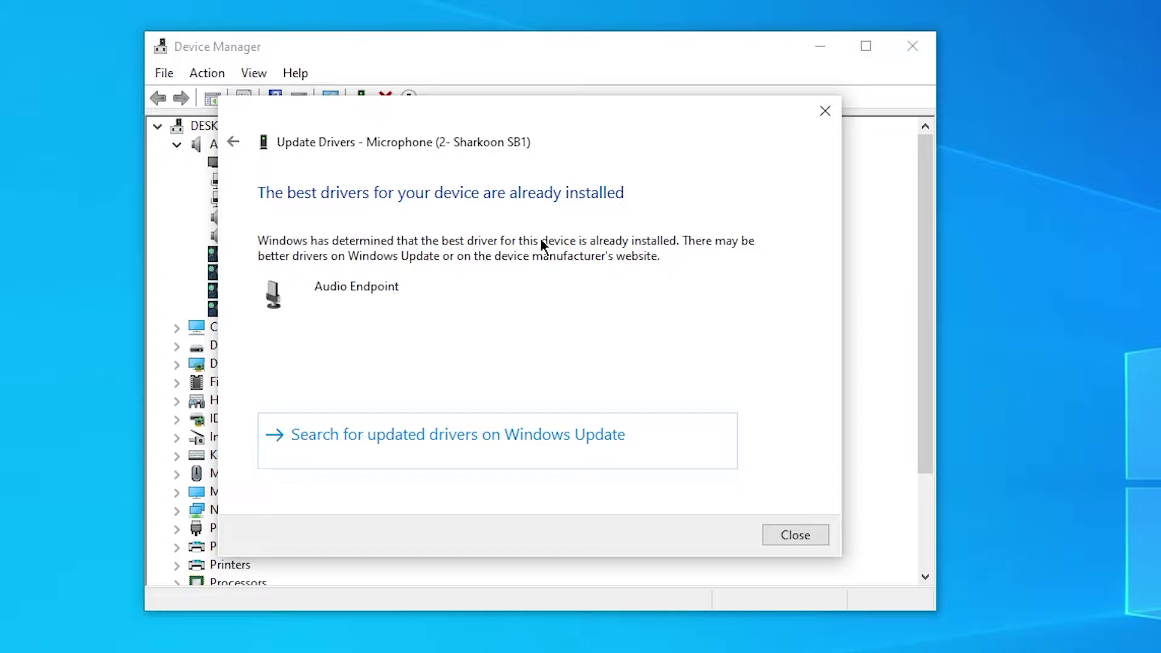
left_click(825, 116)
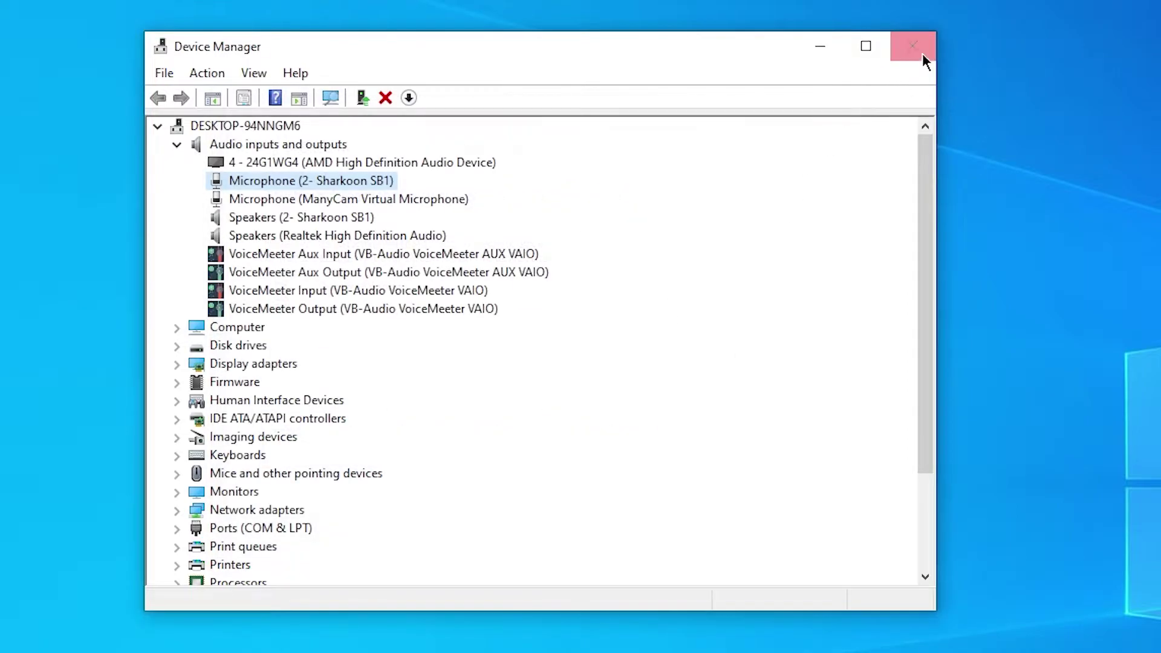
Close Device Manager and go to Settings > System > Sound to see the Sharkoon SB1 input.
left_click(922, 52)
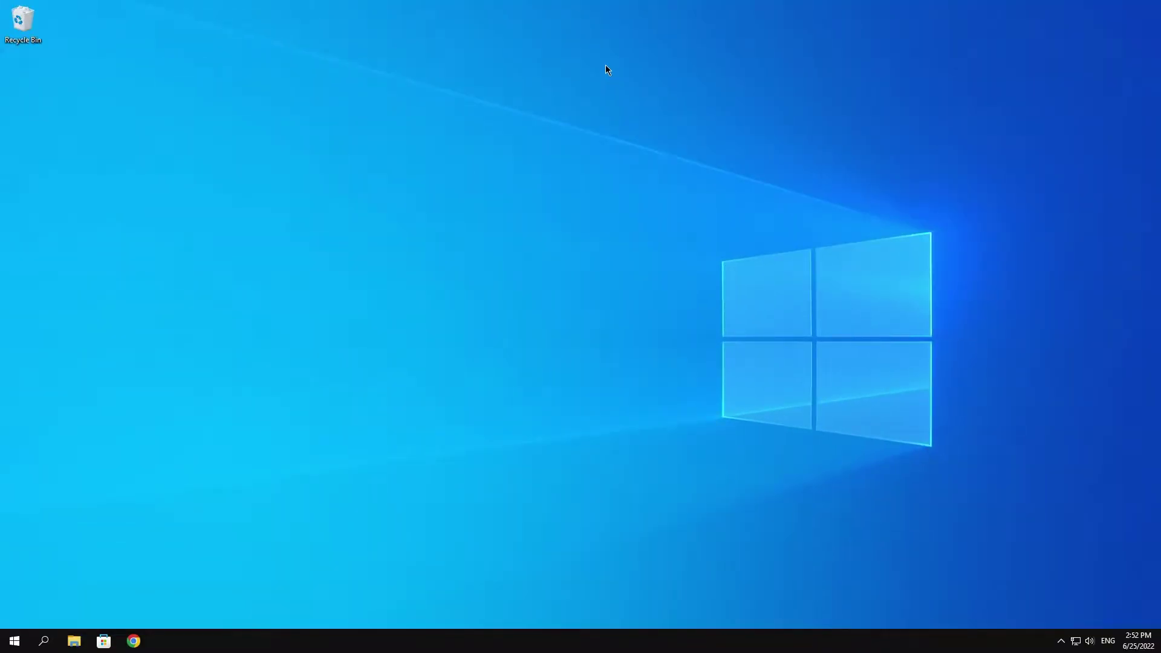
left_click(14, 641)
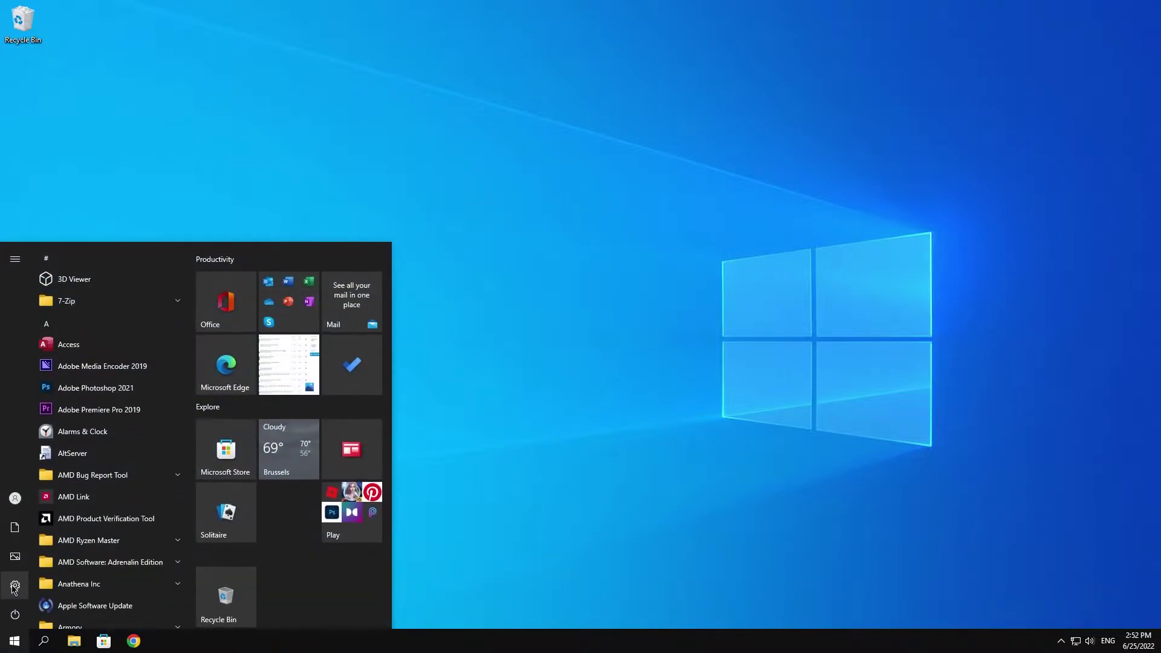
left_click(13, 586)
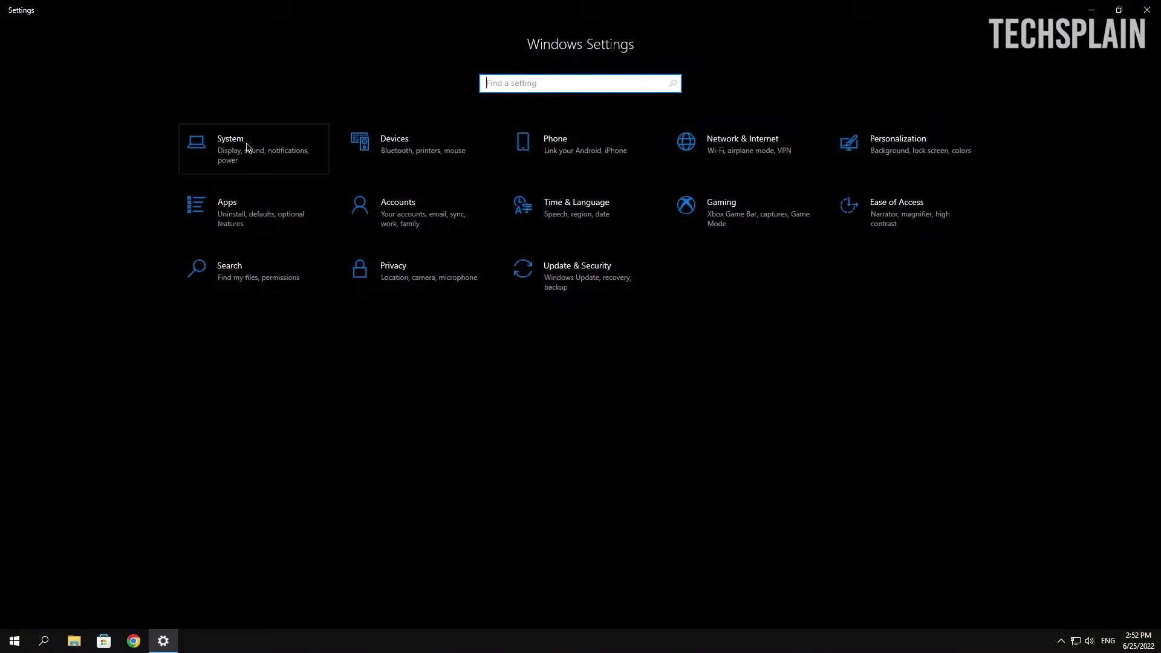
left_click(248, 147)
left_click(40, 166)
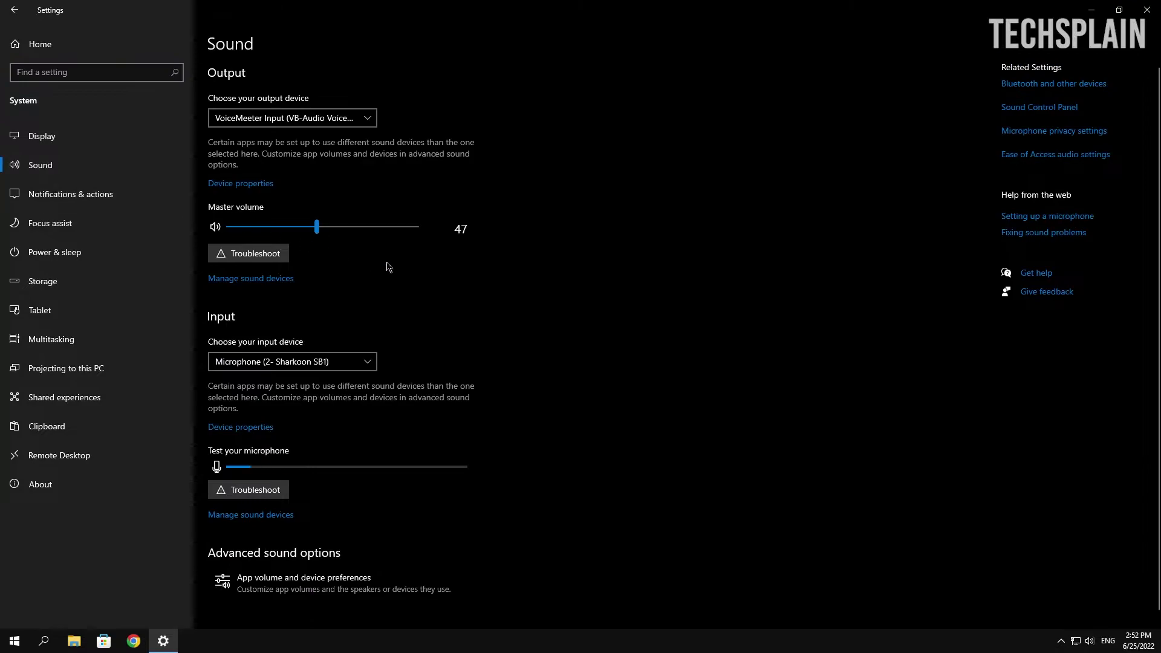
scroll(572, 334, "down", 1)
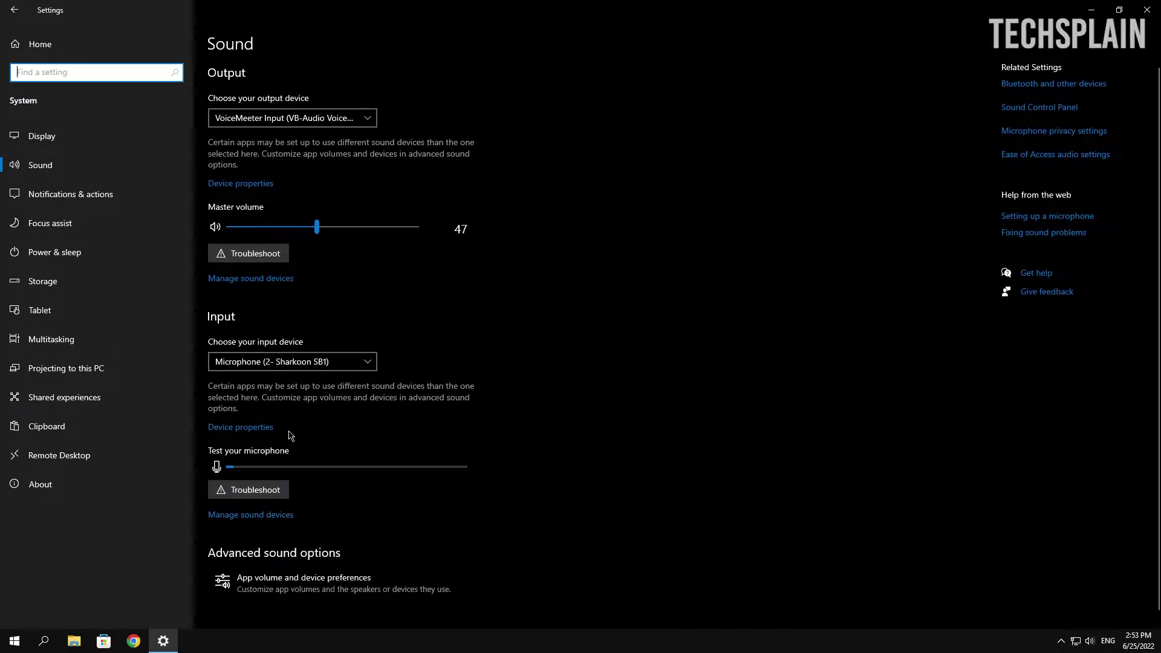
In the classic Sound panel's Recording list, open the Sharkoon SB1 microphone's properties.
left_click(1039, 109)
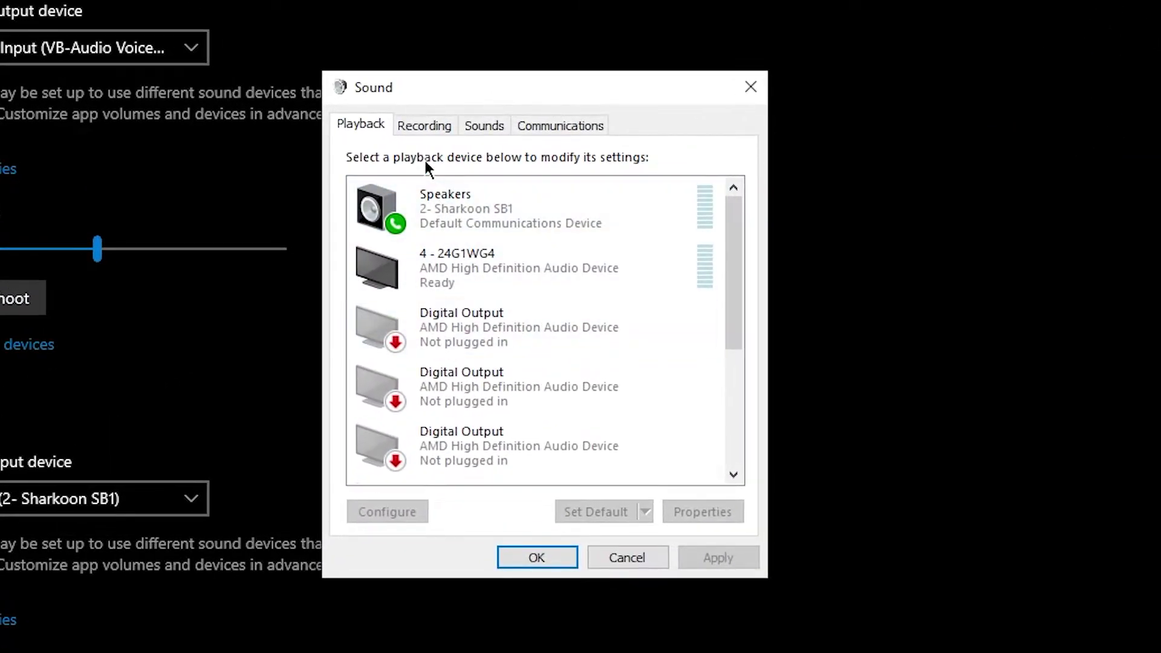
left_click(425, 128)
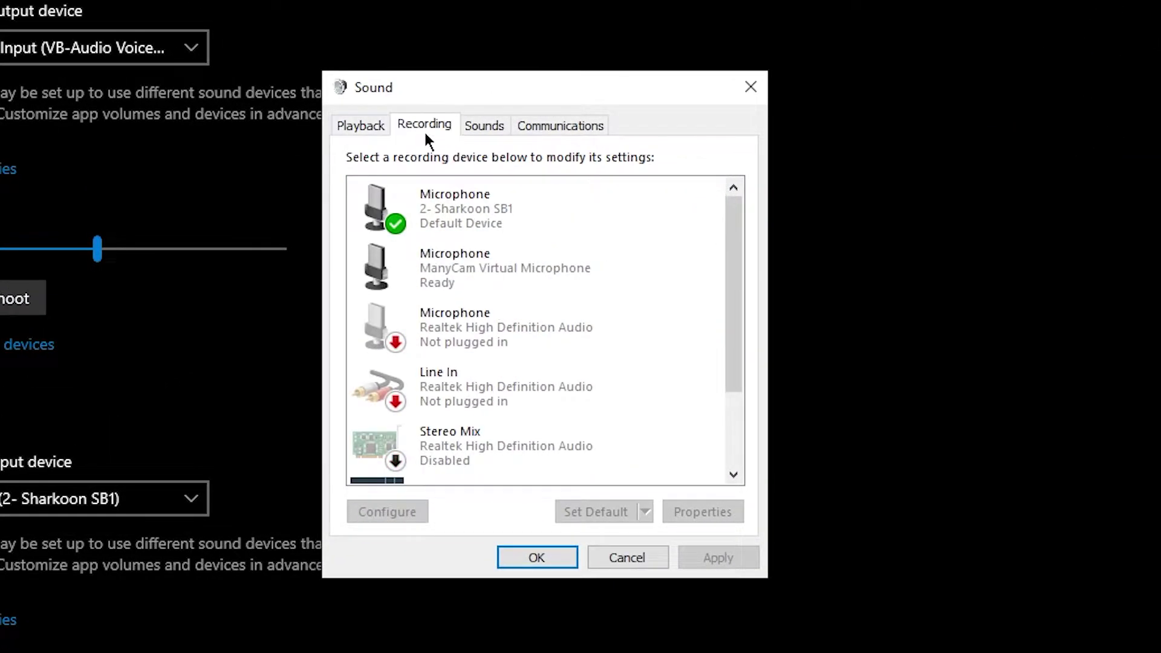
left_click(487, 209)
right_click(487, 208)
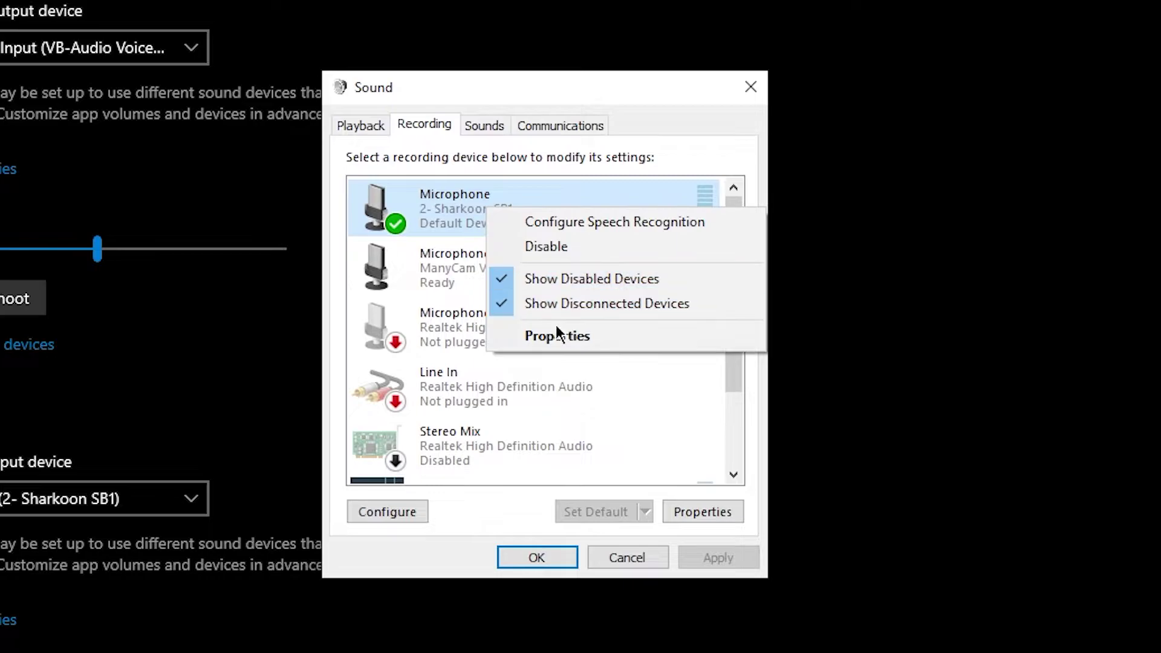
left_click(571, 345)
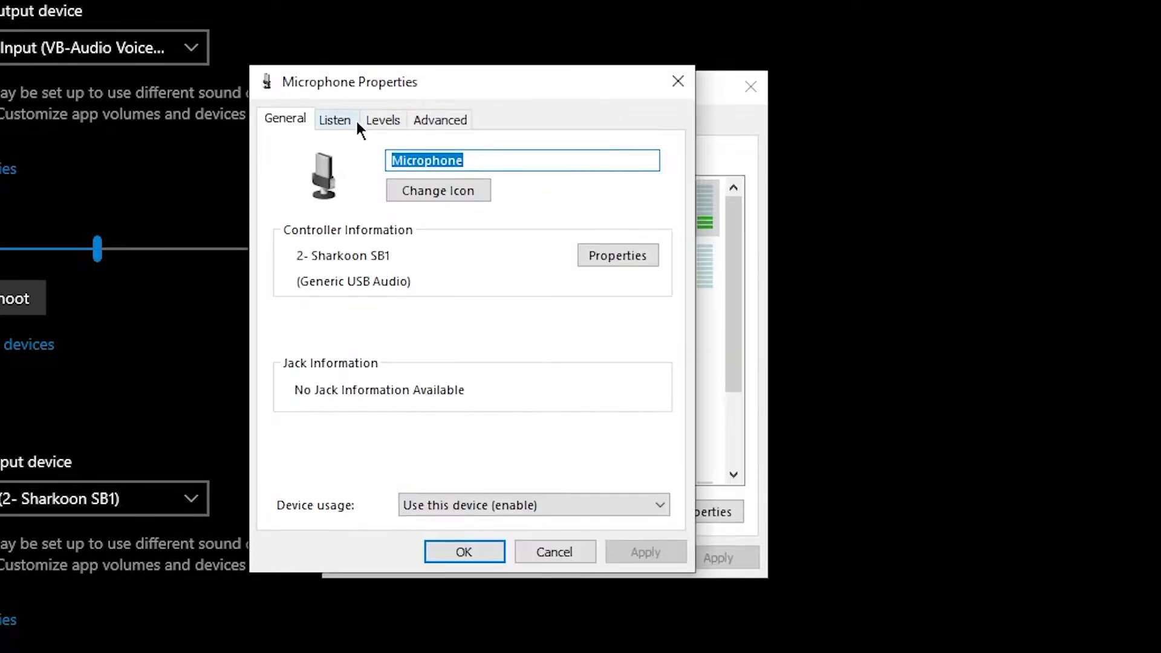
Confirm the level is 100 and the default format is 48000 Hz, then close the properties.
left_click(382, 120)
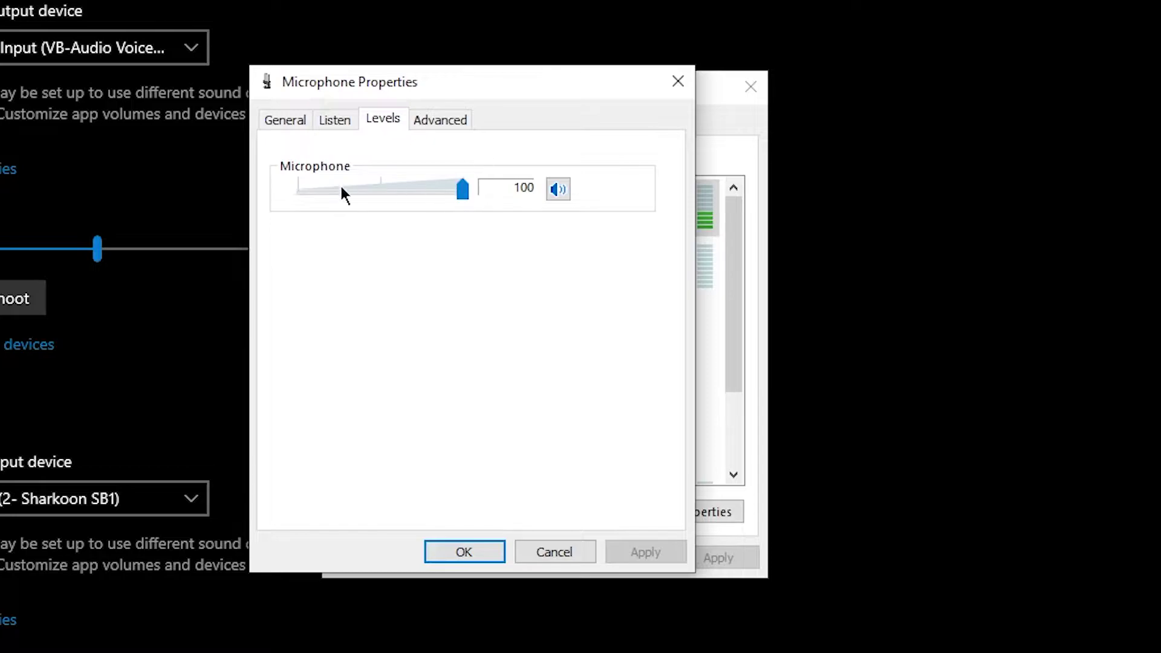
left_click(448, 121)
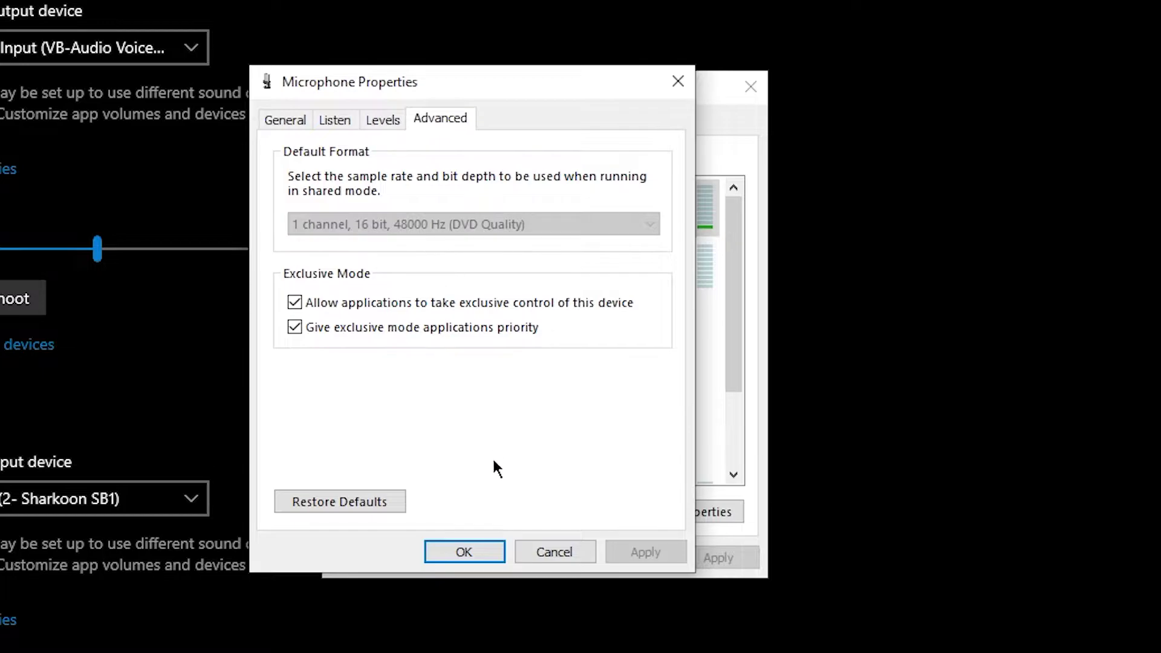
left_click(475, 551)
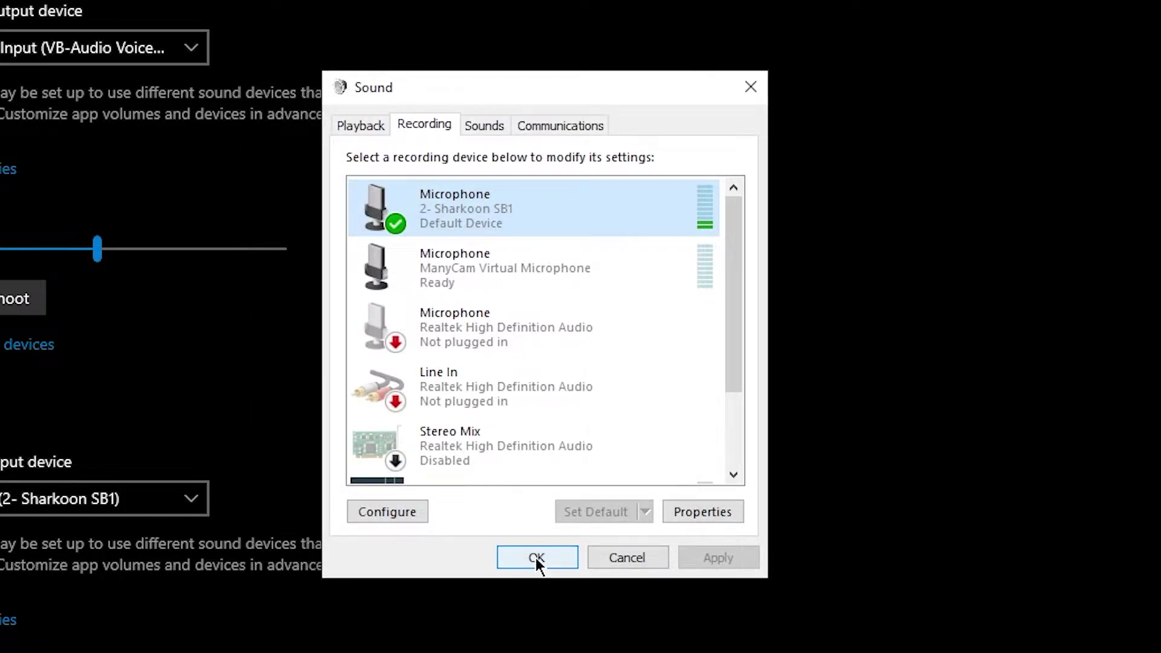
Close the Sound panel and Settings, then reopen Settings at Gaming > Captures.
left_click(536, 557)
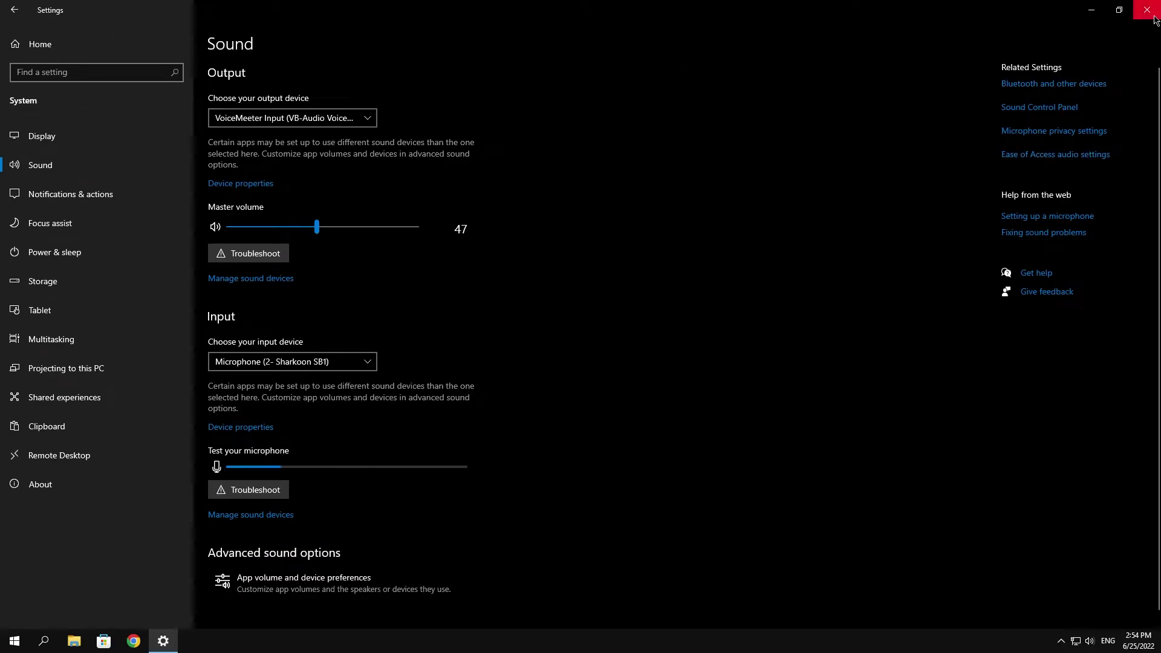
left_click(1148, 7)
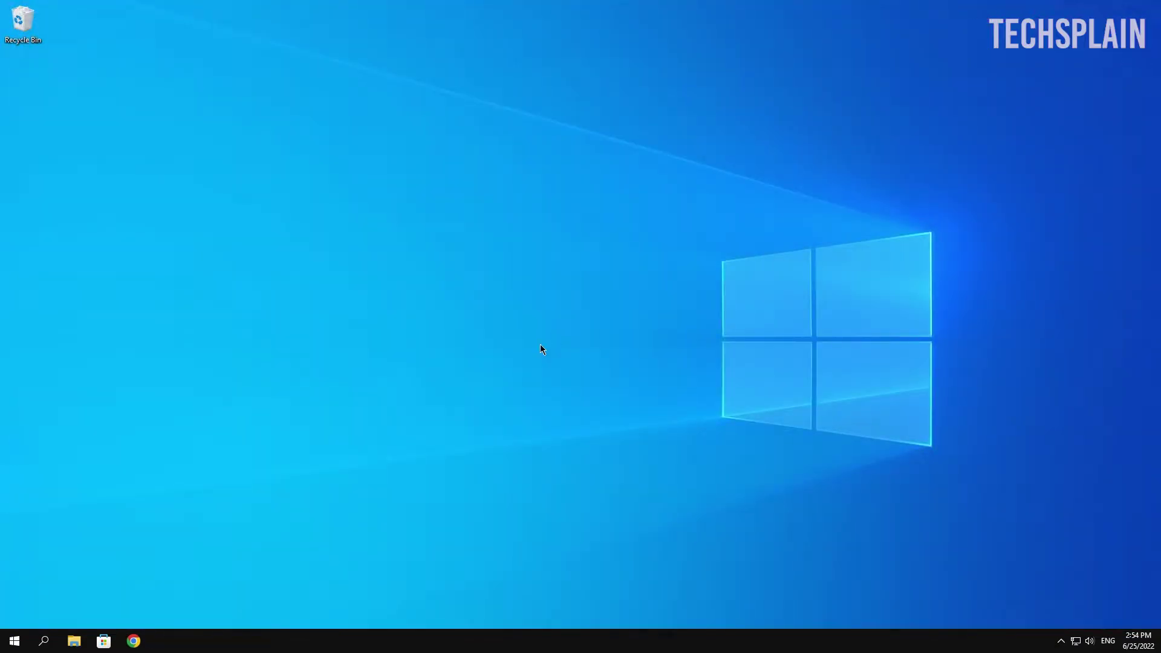
left_click(17, 639)
left_click(18, 578)
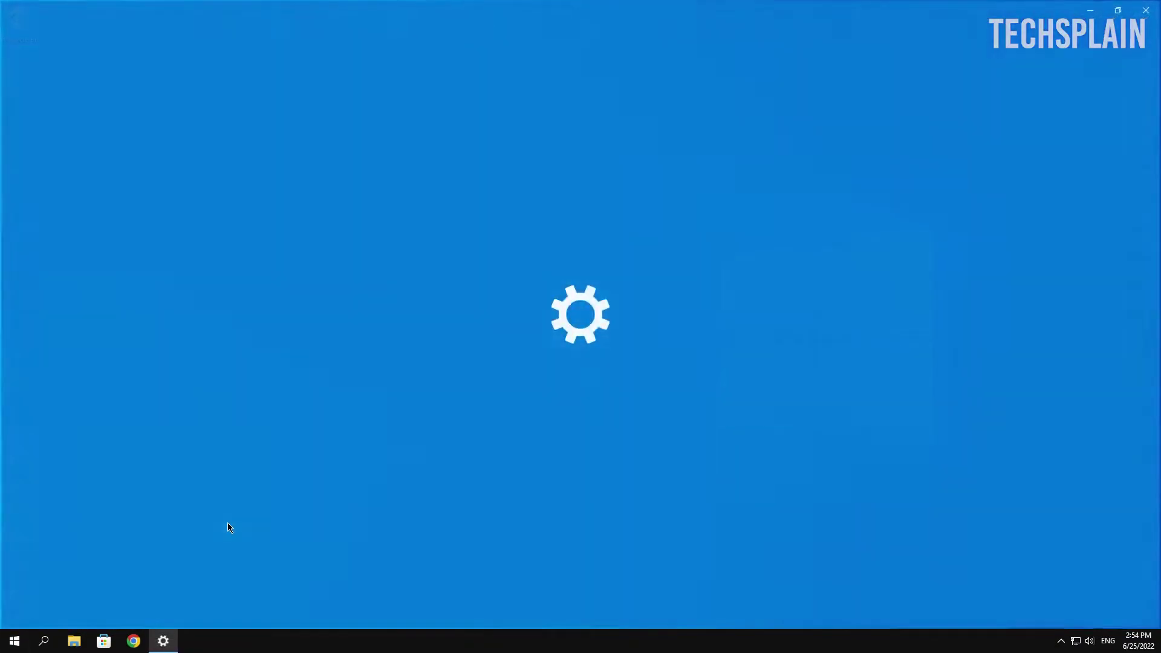
left_click(711, 239)
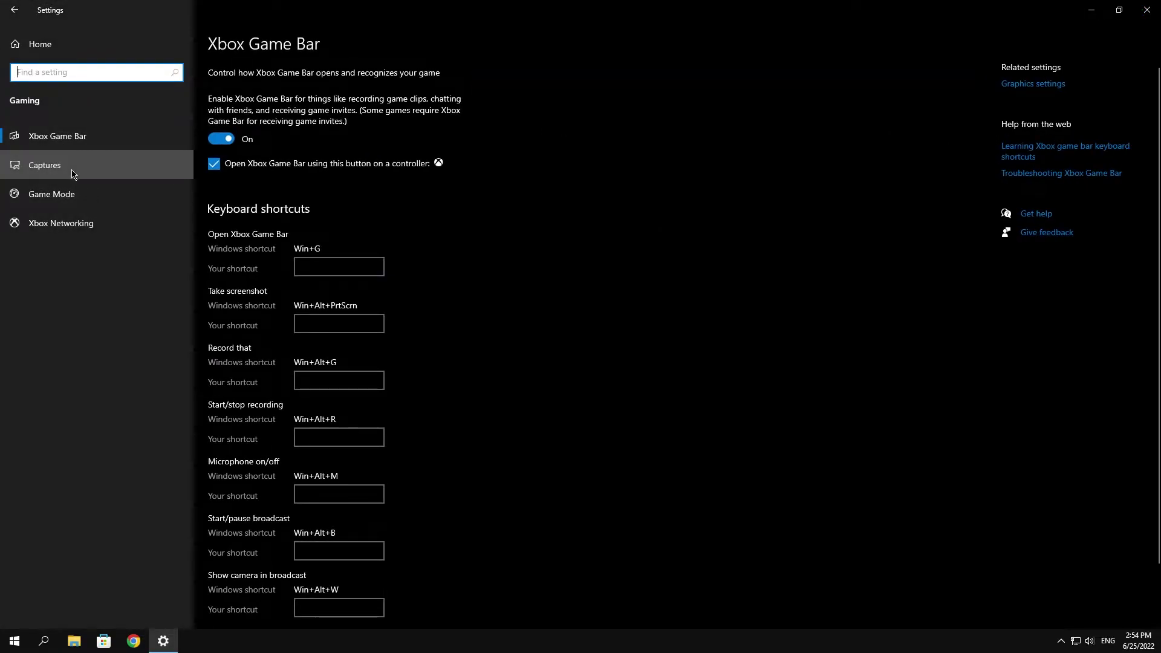
left_click(94, 181)
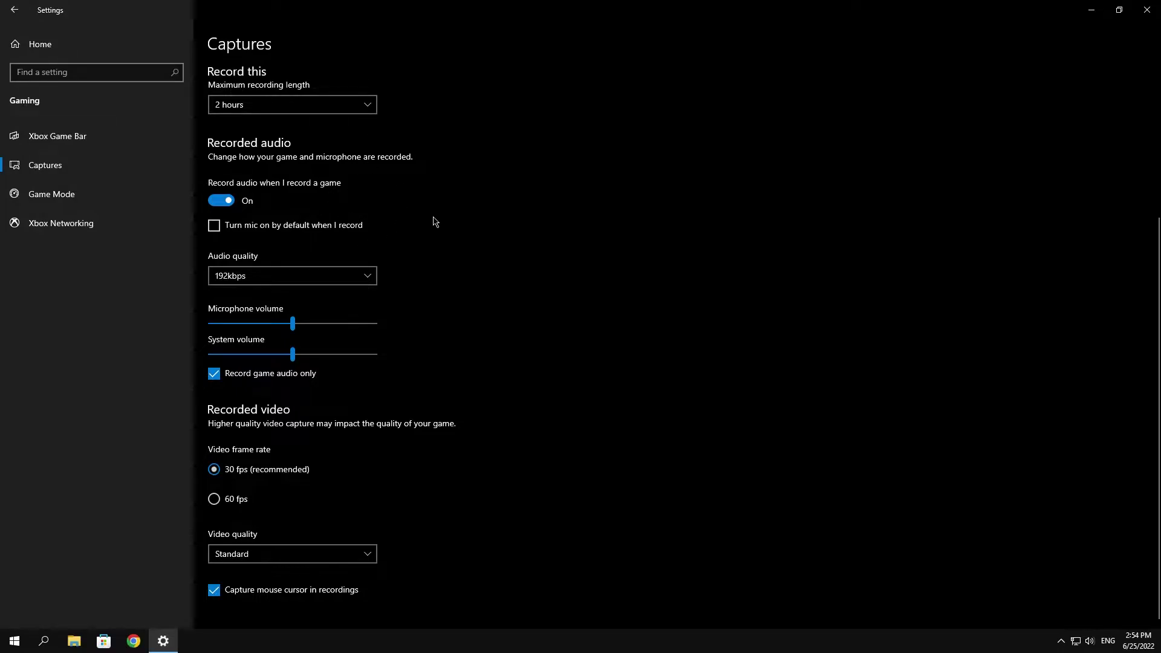
Set capture audio quality to 192kbps and close Settings.
left_click(358, 278)
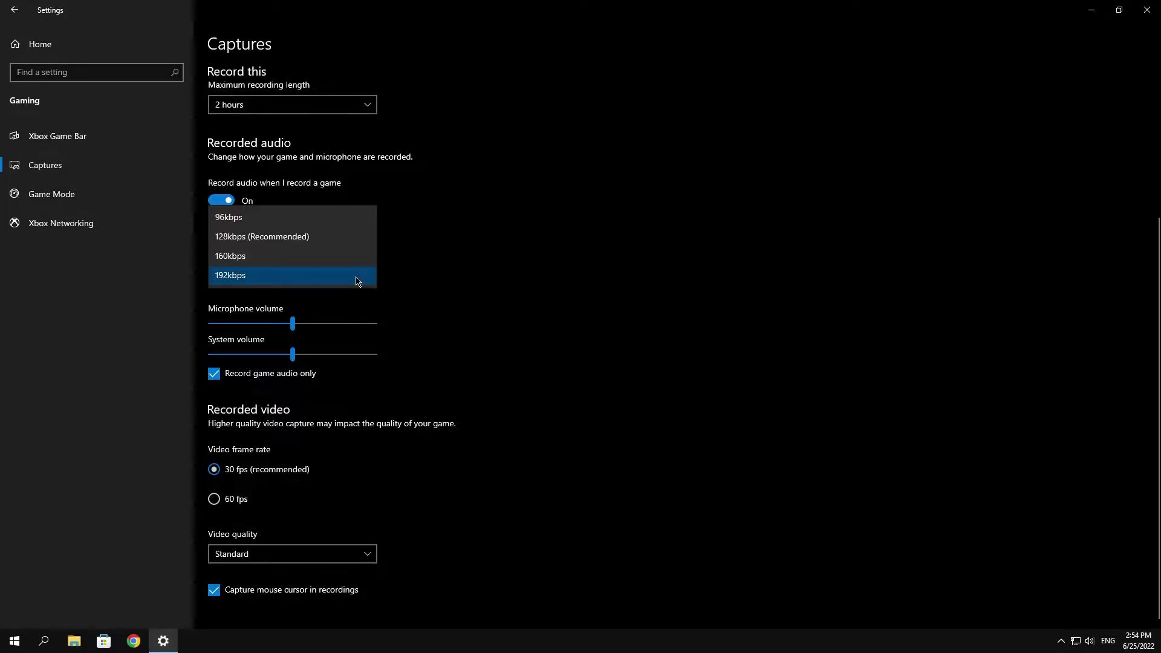
left_click(255, 281)
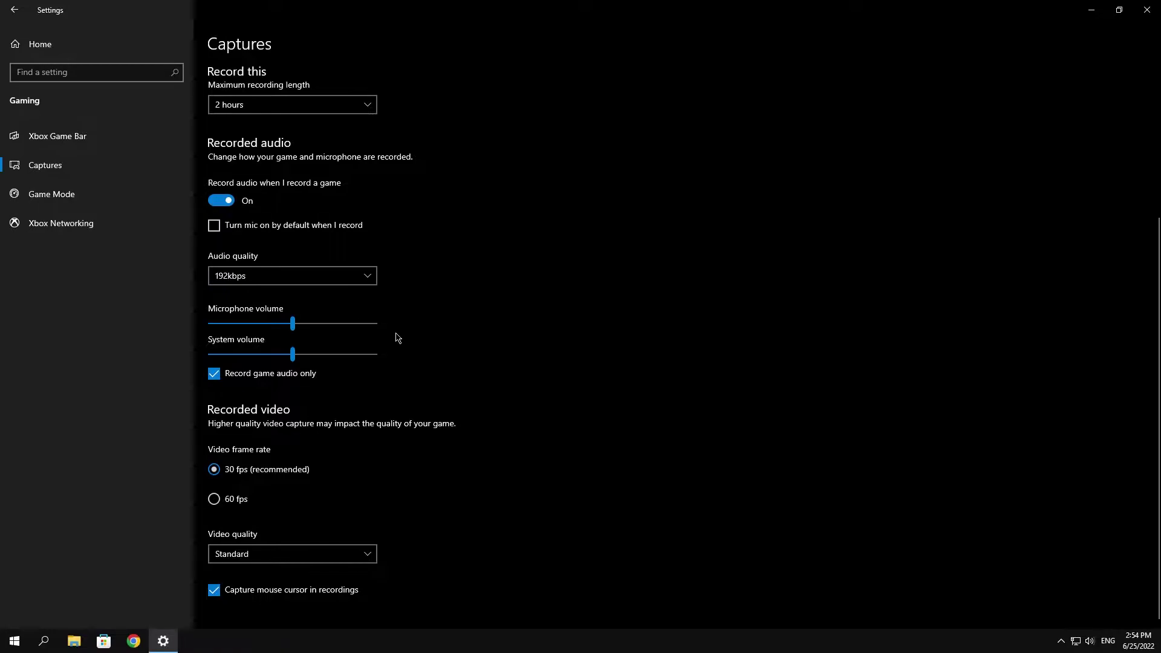
left_click(1149, 7)
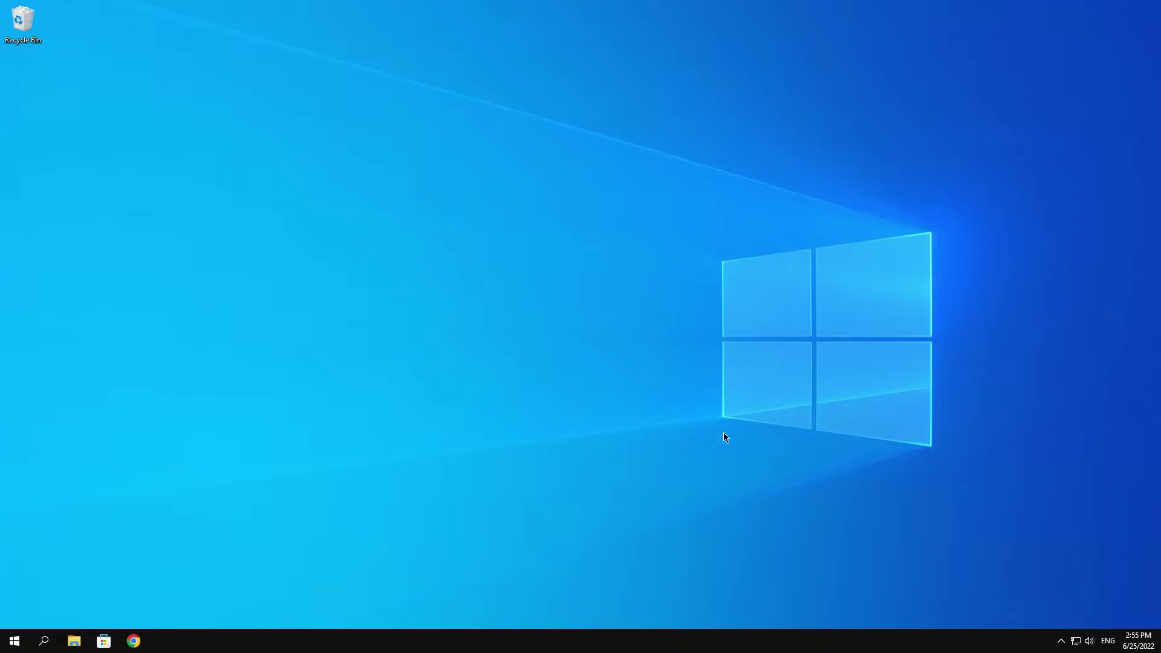
Open VoiceMeeter Banana from the system tray, position it, and list Hardware Input 1 devices.
left_click(1061, 641)
left_click(1035, 547)
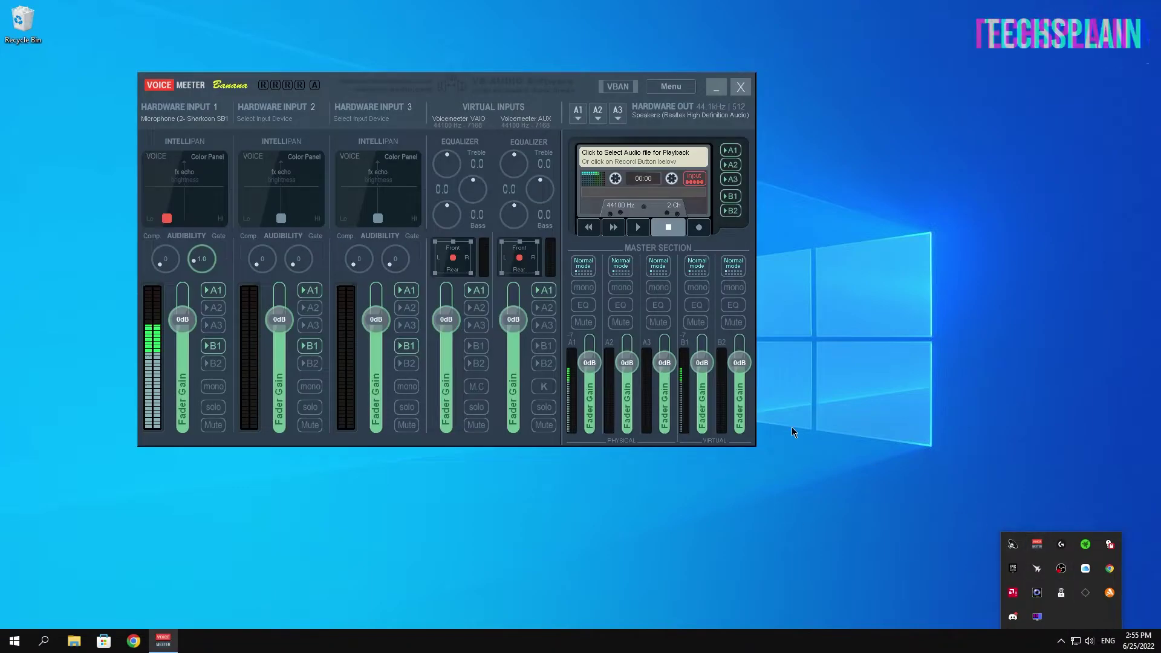
left_click_drag(424, 80, 479, 132)
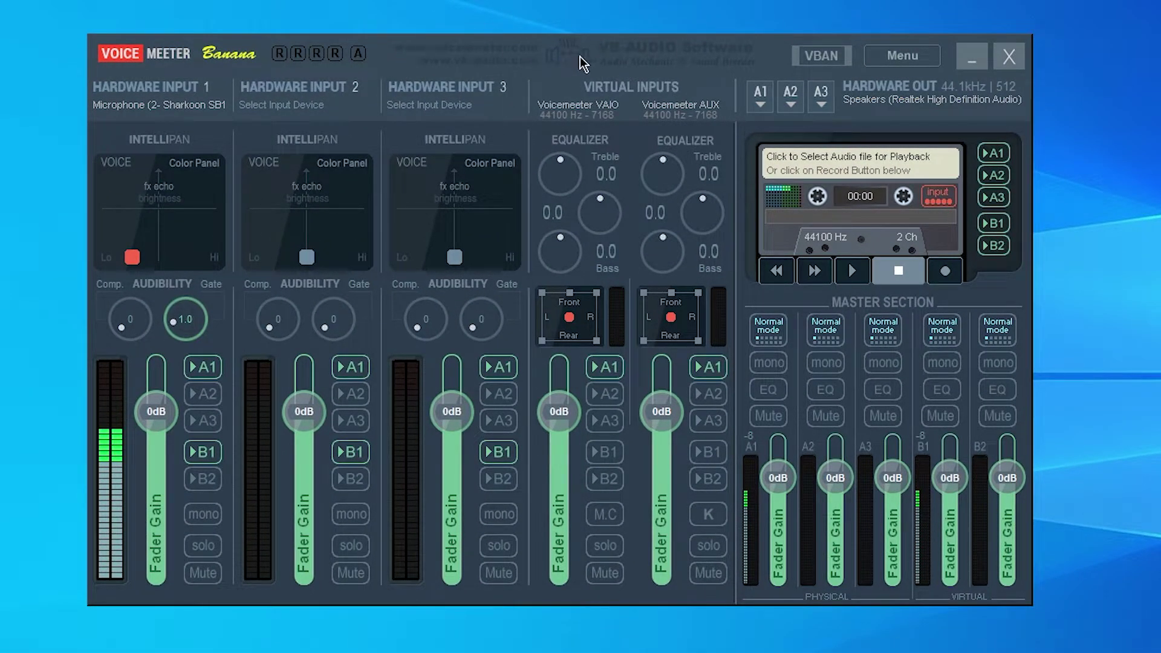
left_click_drag(565, 53, 535, 22)
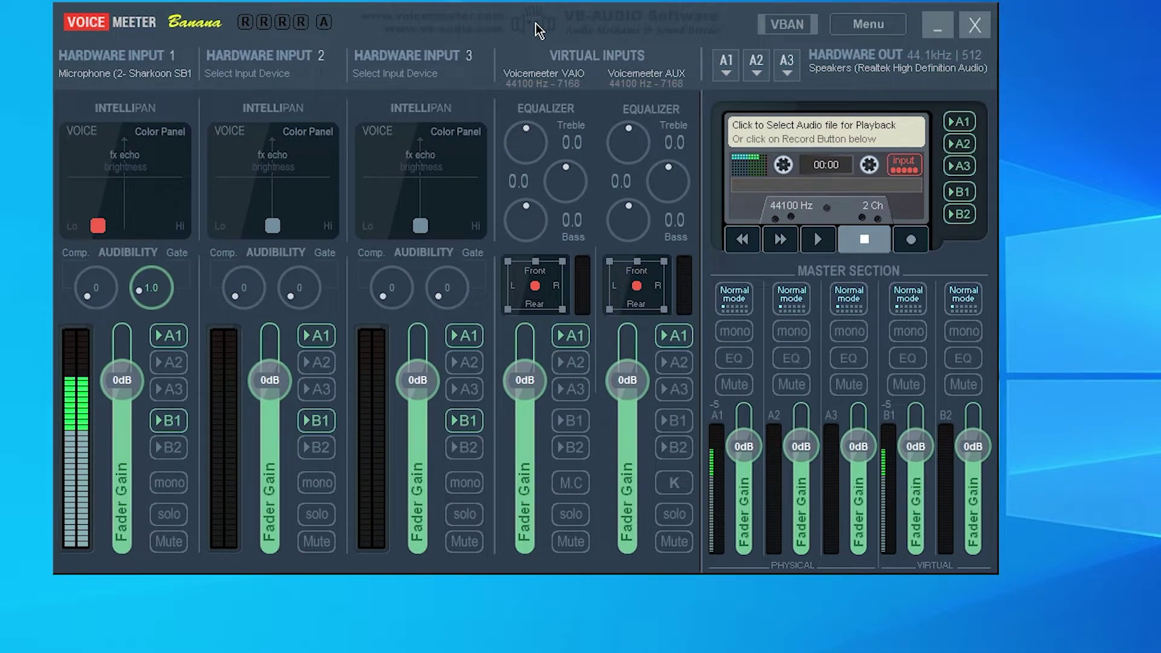
left_click(115, 74)
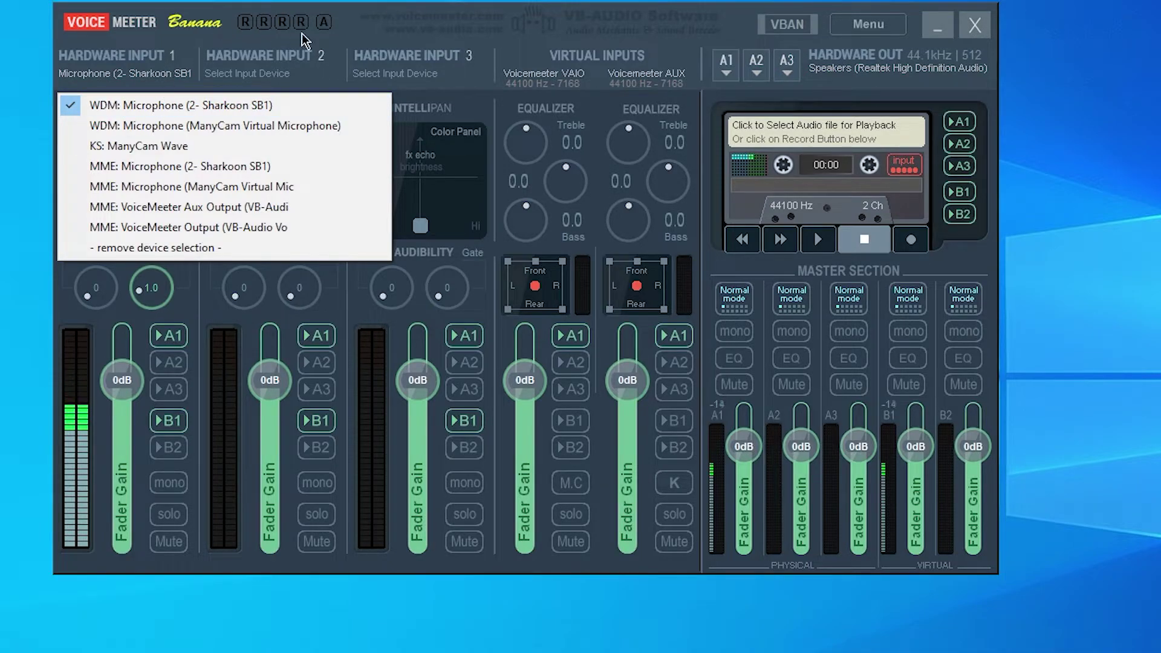
Keep the Sharkoon SB1 mic on Hardware Input 1 and Realtek speakers on A1.
left_click(643, 24)
left_click(726, 67)
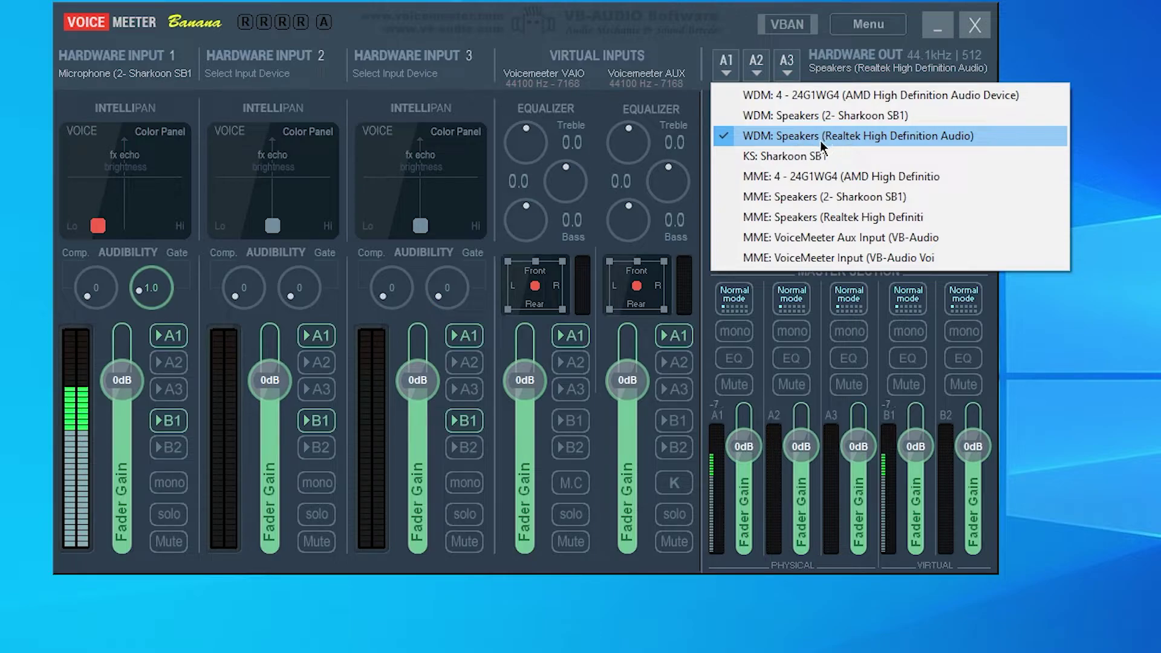
left_click(594, 19)
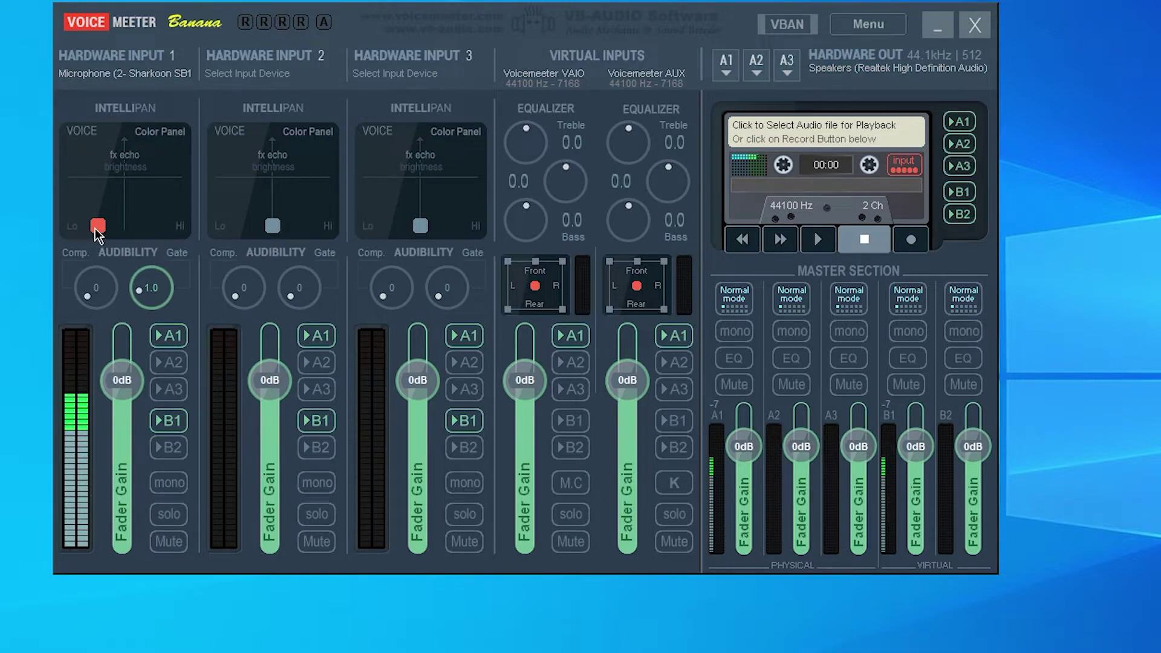
Drag Hardware Input 1's Intellipan VOICE point toward the Lo end.
left_click_drag(114, 231, 95, 248)
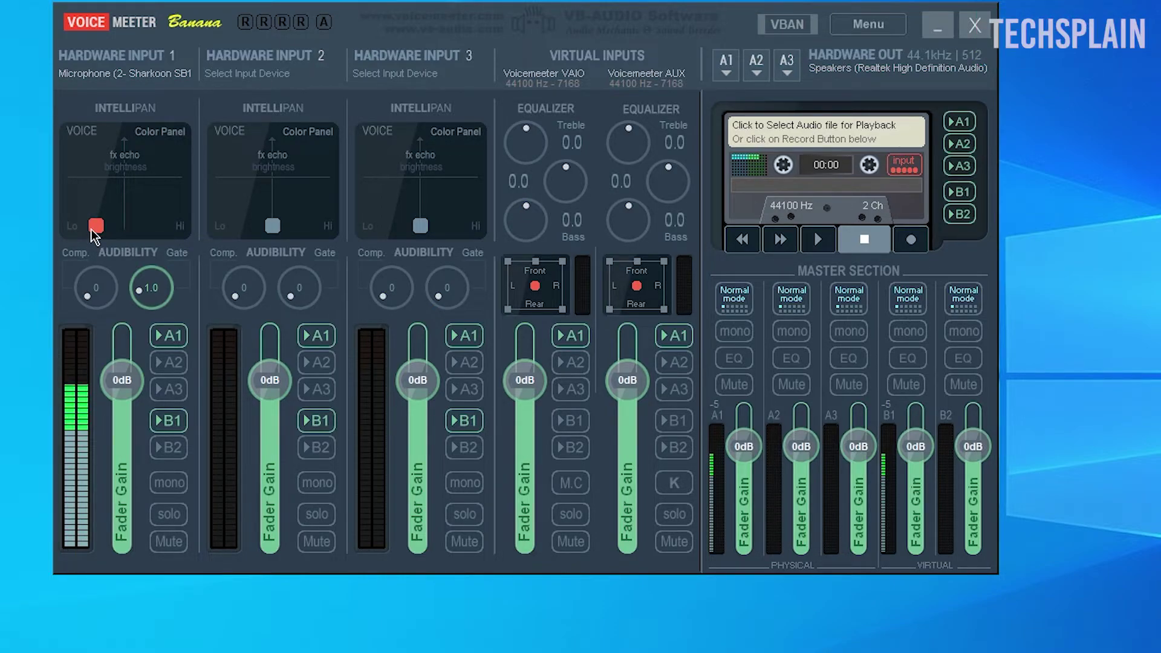